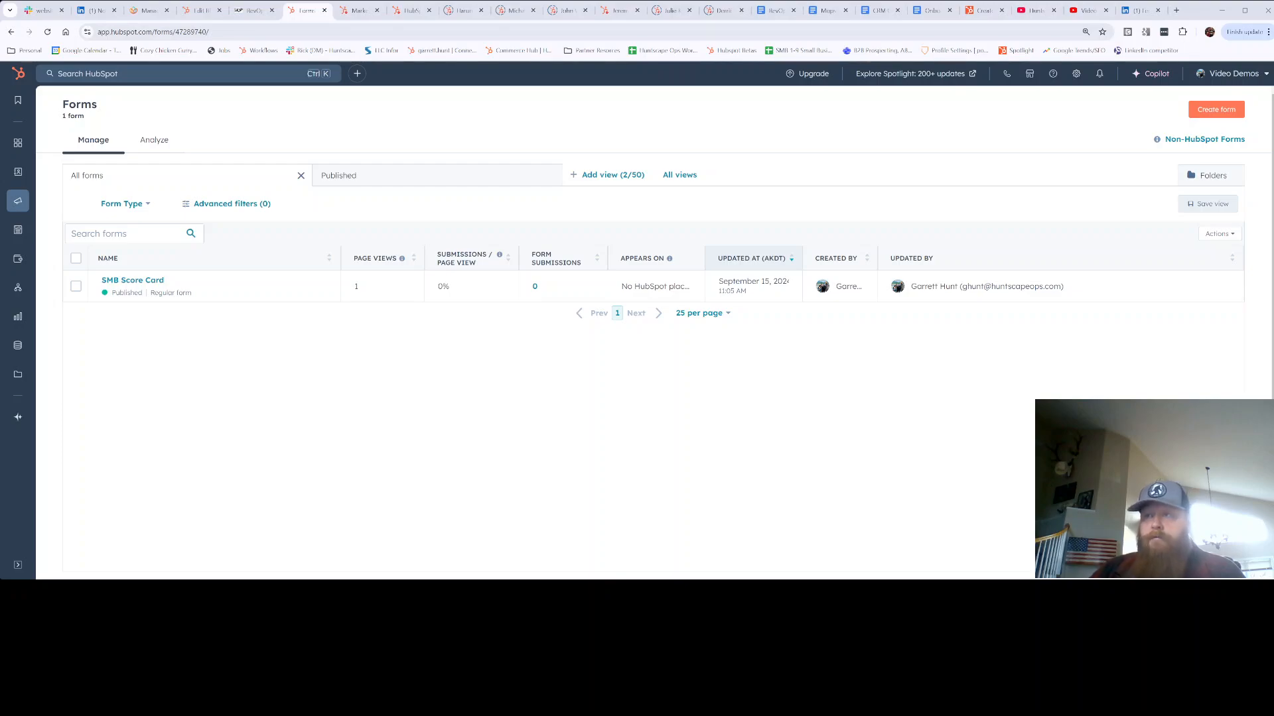
Step: Create a new form from the Marketing Forms area, using the Embedded form type
{"action": "mouse_move", "coordinate": [18, 200]}
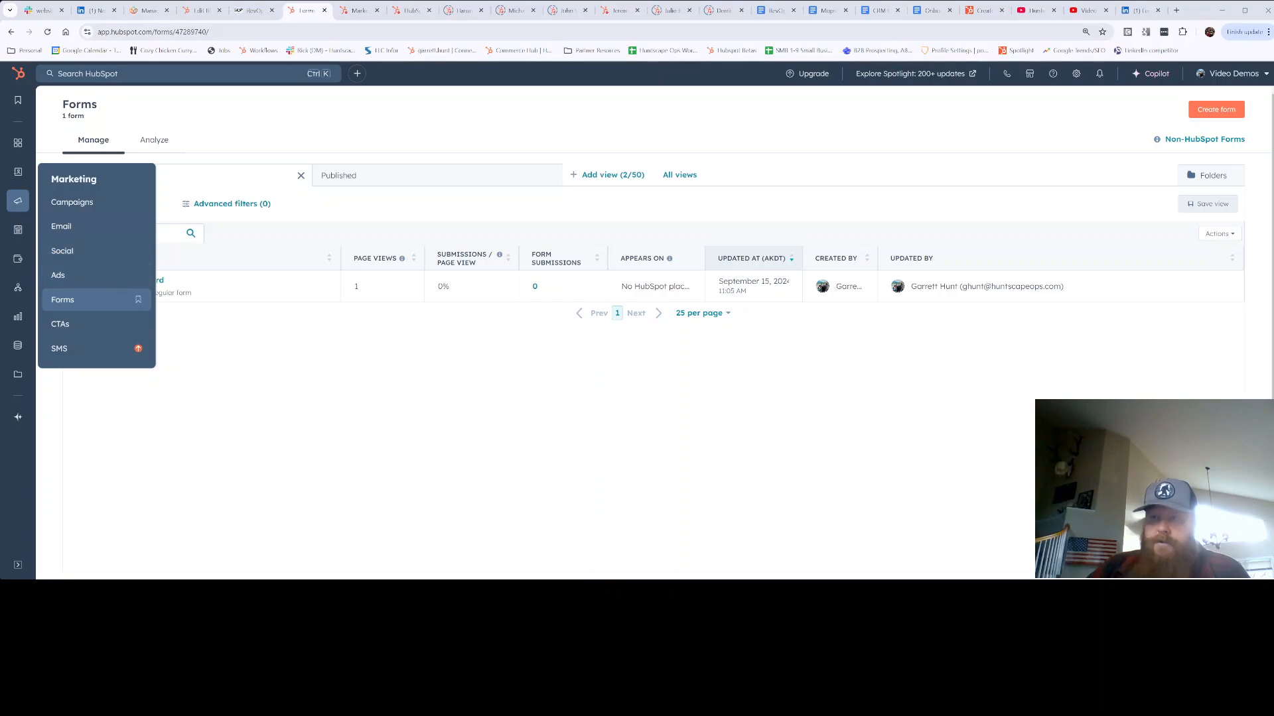
{"action": "left_click", "coordinate": [66, 301]}
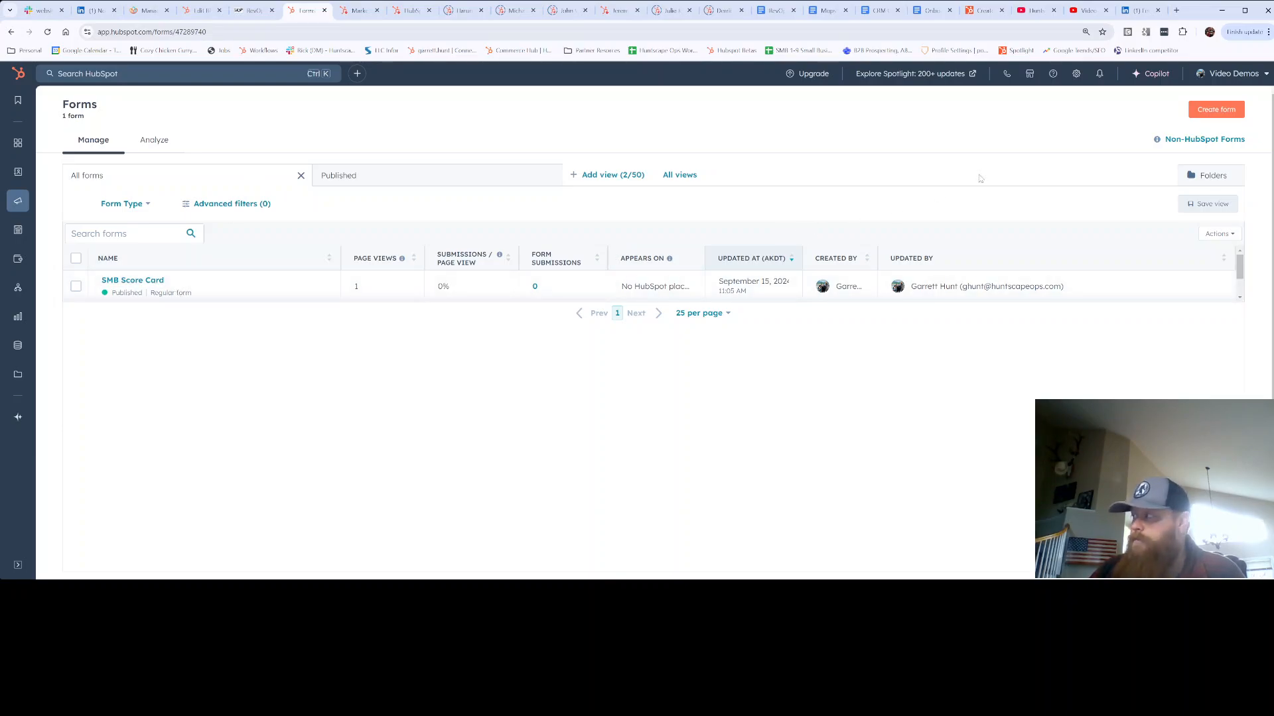
{"action": "left_click", "coordinate": [1213, 114]}
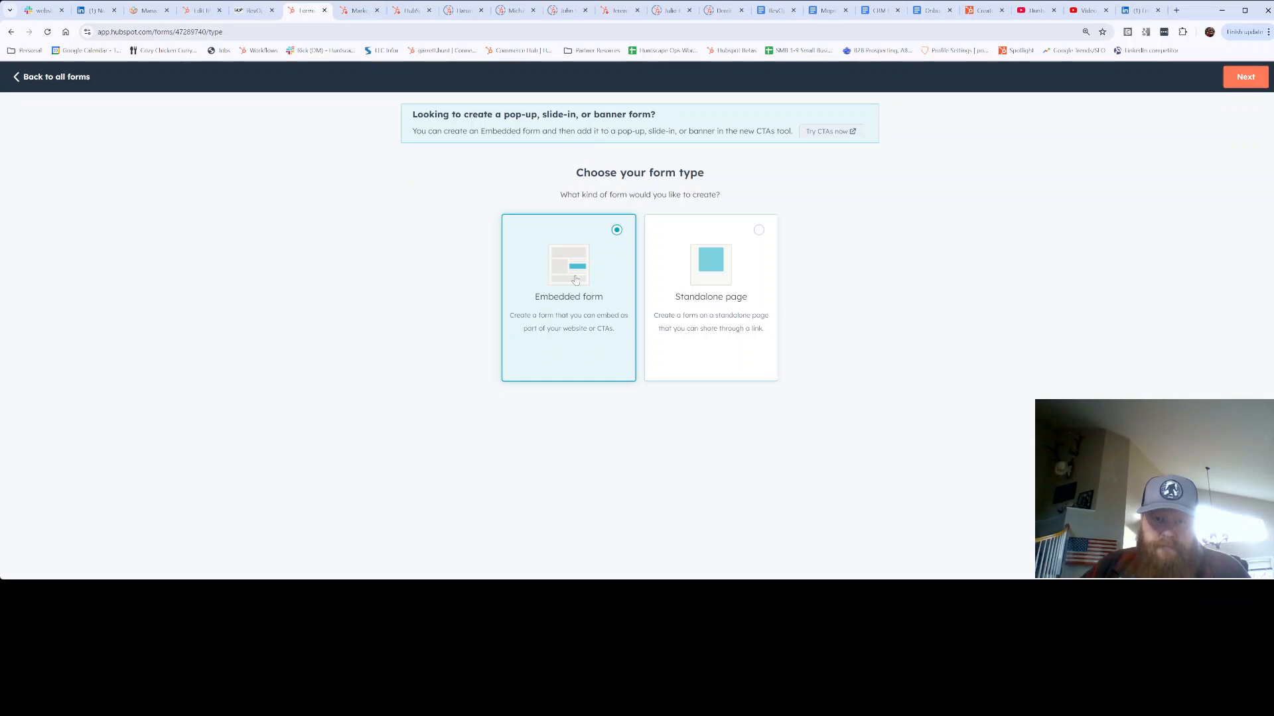
{"action": "left_click", "coordinate": [1245, 76]}
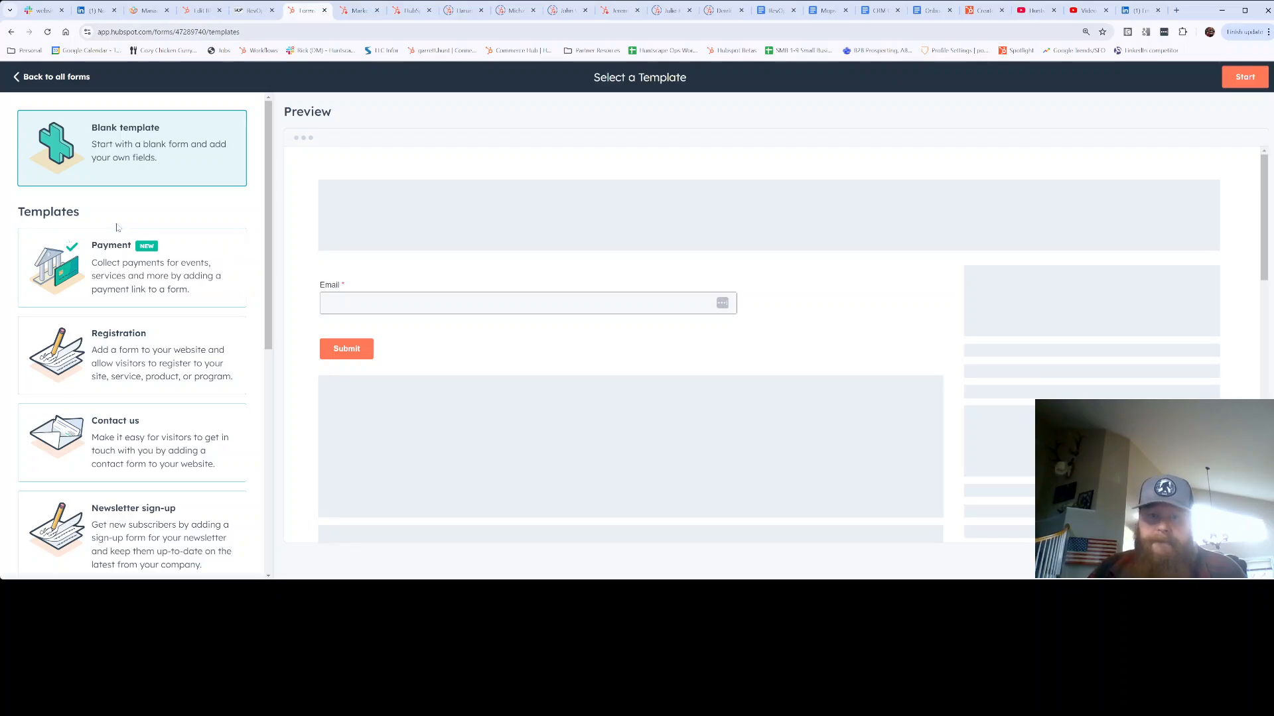
Step: Browse the available form templates and preview Contact us, Registration, Payment and Newsletter sign-up
{"action": "scroll", "coordinate": [32, 237], "scroll_direction": "down", "scroll_amount": 2}
{"action": "scroll", "coordinate": [106, 186], "scroll_direction": "down", "scroll_amount": 4}
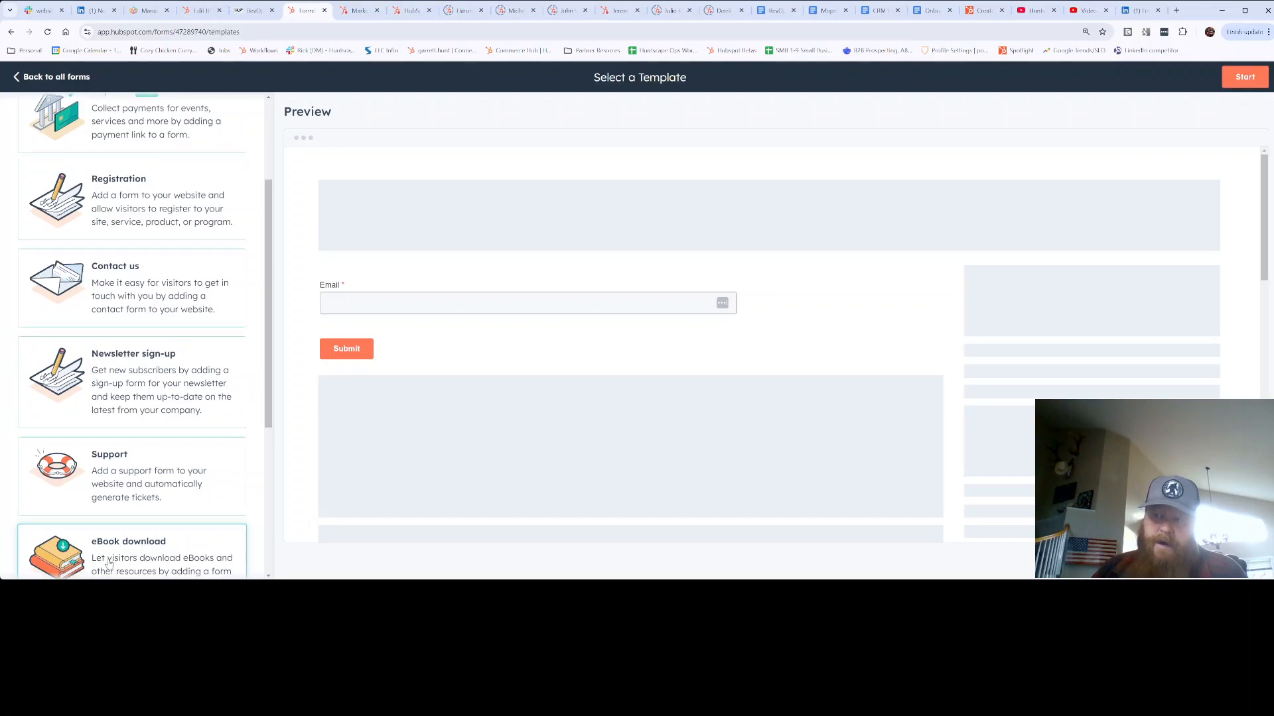
{"action": "scroll", "coordinate": [110, 509], "scroll_direction": "down", "scroll_amount": 5}
{"action": "scroll", "coordinate": [110, 509], "scroll_direction": "down", "scroll_amount": 3}
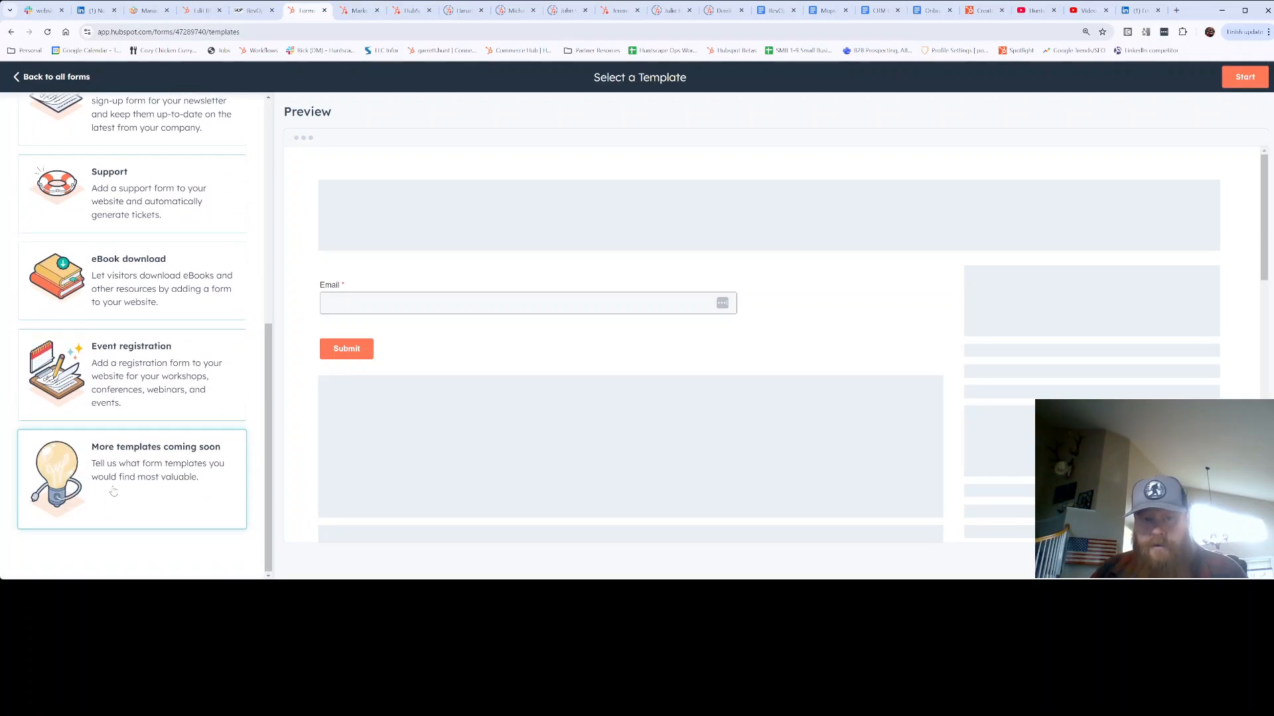
{"action": "scroll", "coordinate": [114, 434], "scroll_direction": "up", "scroll_amount": 5}
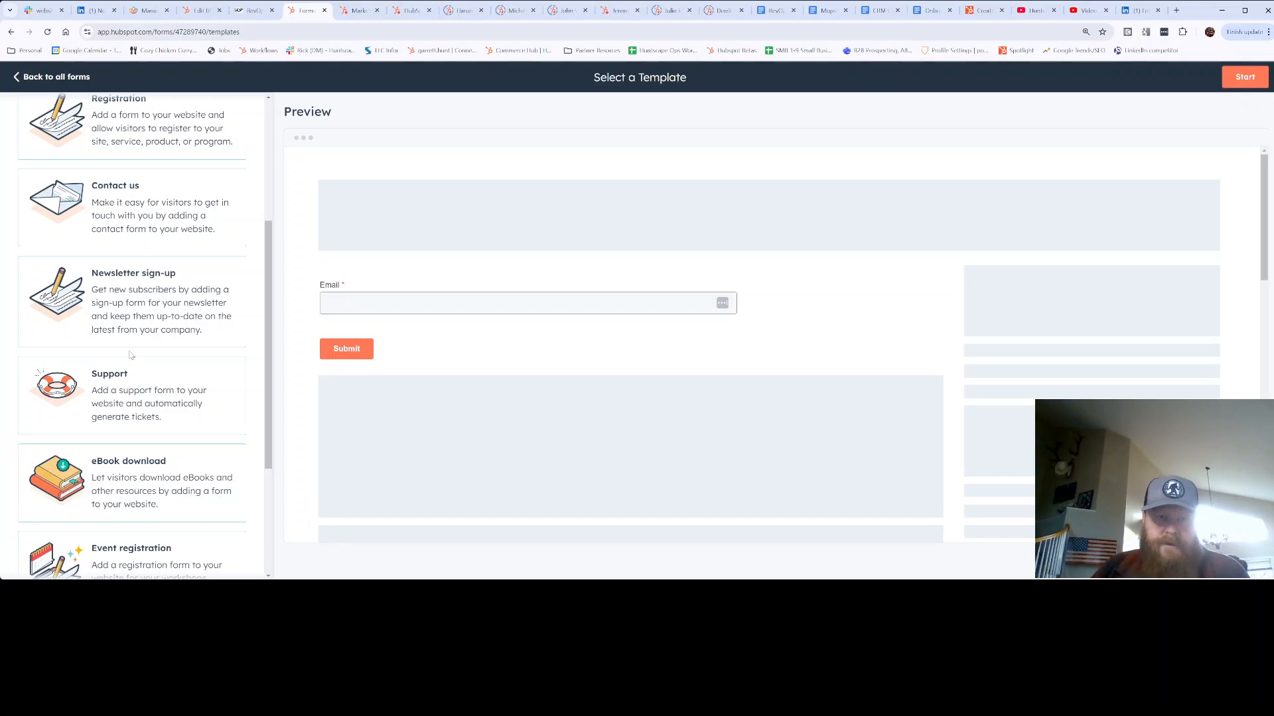
{"action": "scroll", "coordinate": [137, 352], "scroll_direction": "up", "scroll_amount": 1}
{"action": "scroll", "coordinate": [138, 350], "scroll_direction": "up", "scroll_amount": 2}
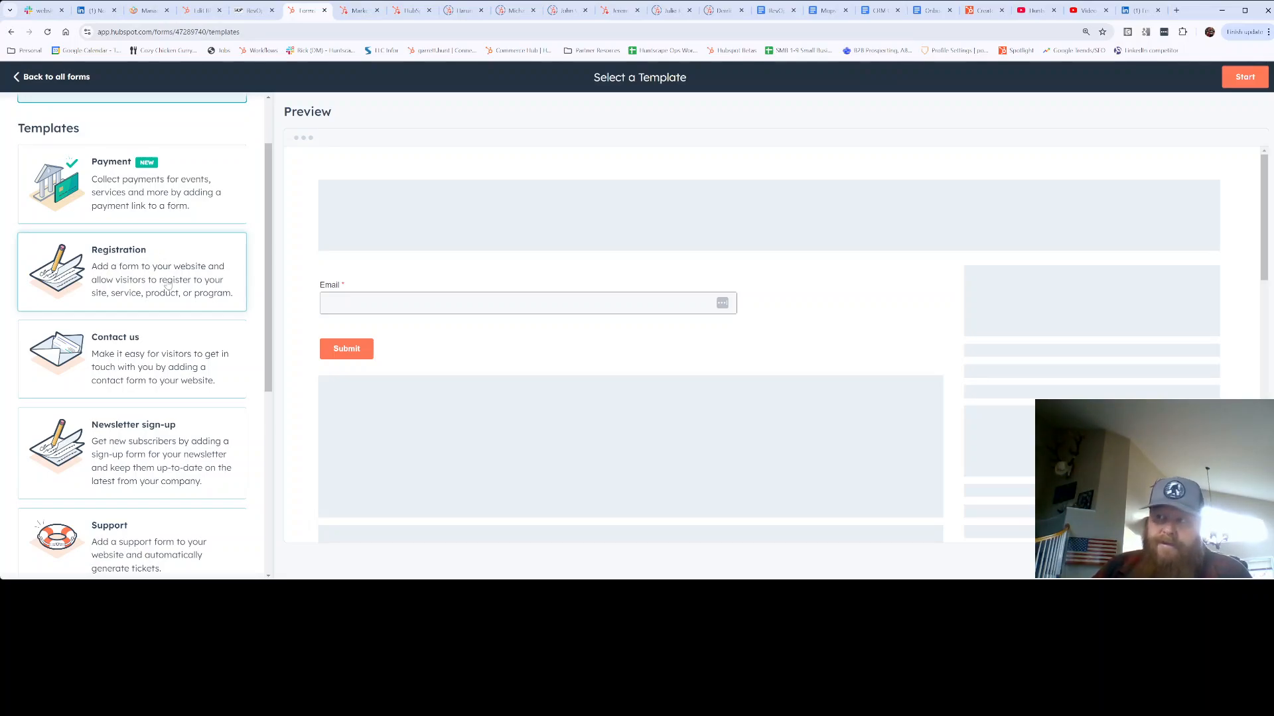
{"action": "left_click", "coordinate": [136, 330]}
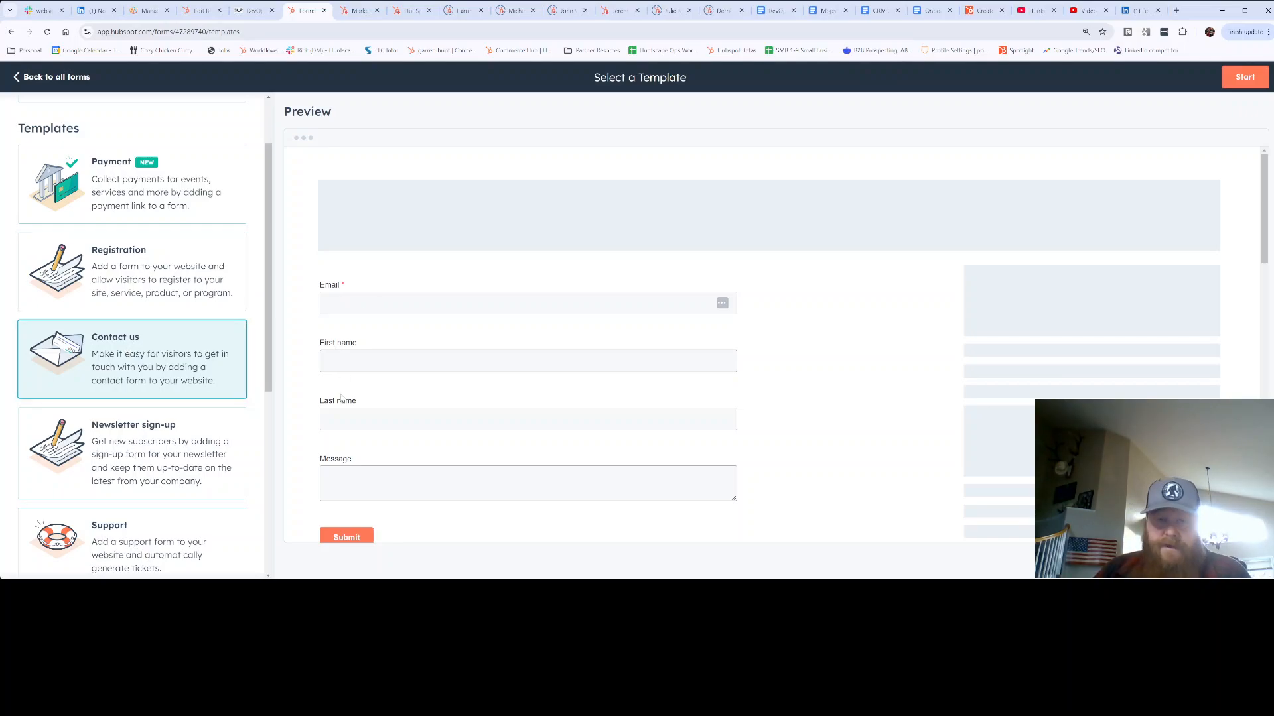
{"action": "left_click", "coordinate": [163, 248]}
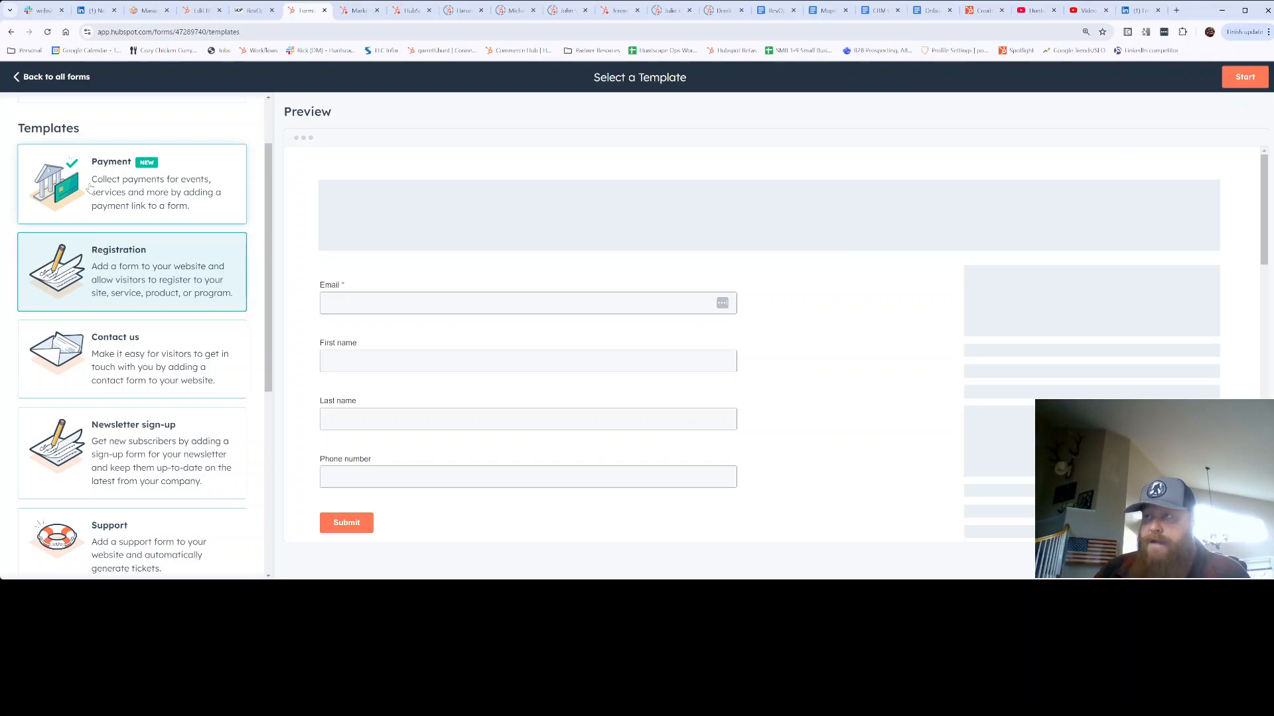
{"action": "left_click", "coordinate": [185, 220]}
{"action": "scroll", "coordinate": [447, 281], "scroll_direction": "down", "scroll_amount": 2}
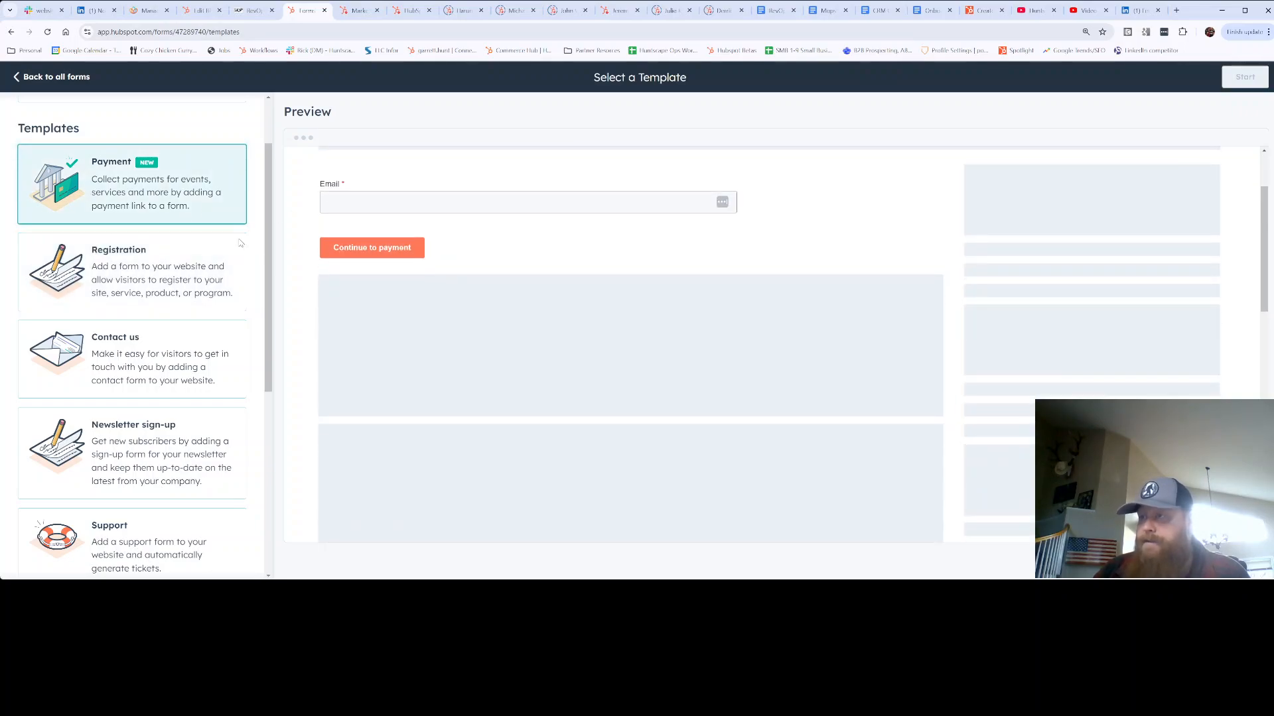
{"action": "left_click", "coordinate": [128, 441]}
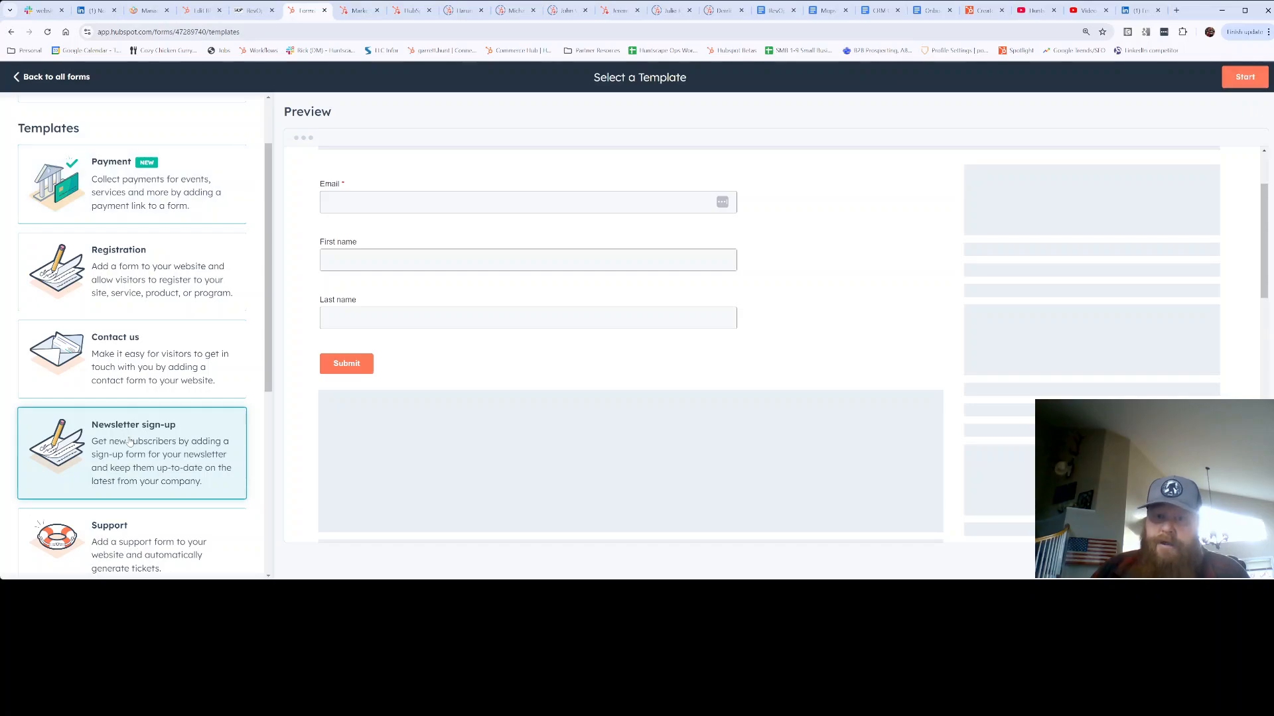
{"action": "scroll", "coordinate": [141, 414], "scroll_direction": "up", "scroll_amount": 1}
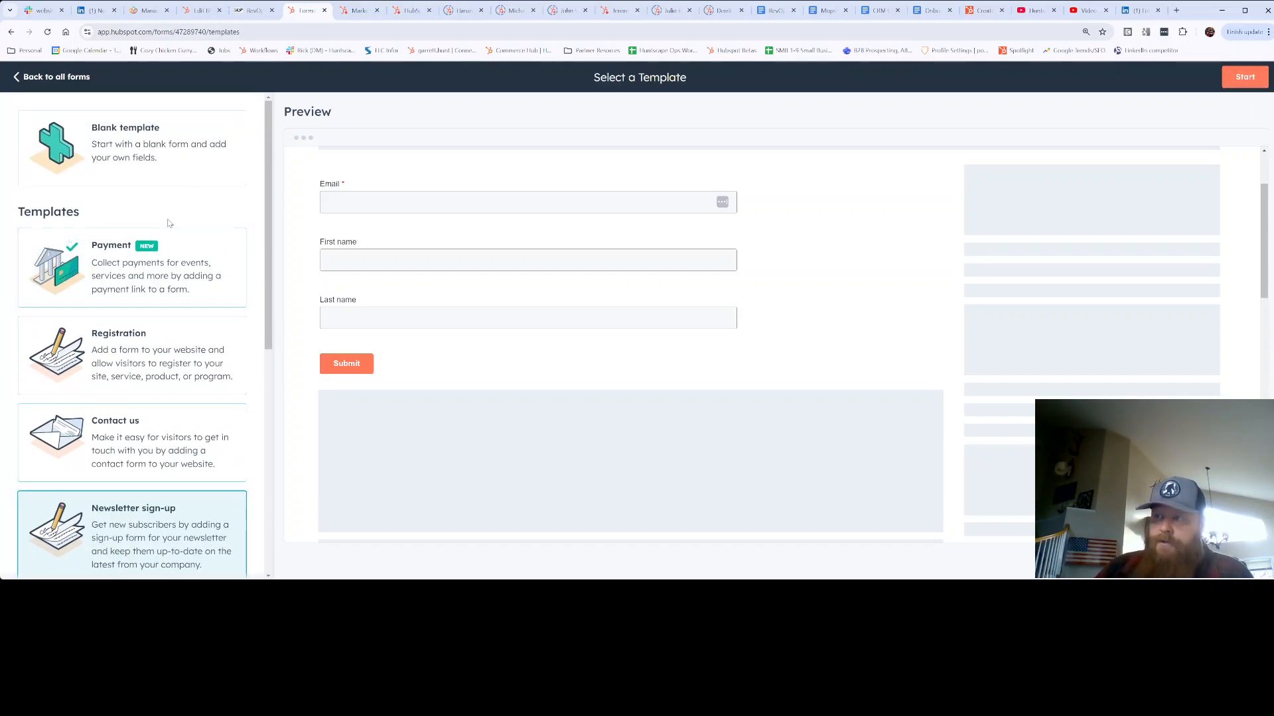
Step: Start the form from the Contact us template and remove its Message field
{"action": "left_click", "coordinate": [142, 446]}
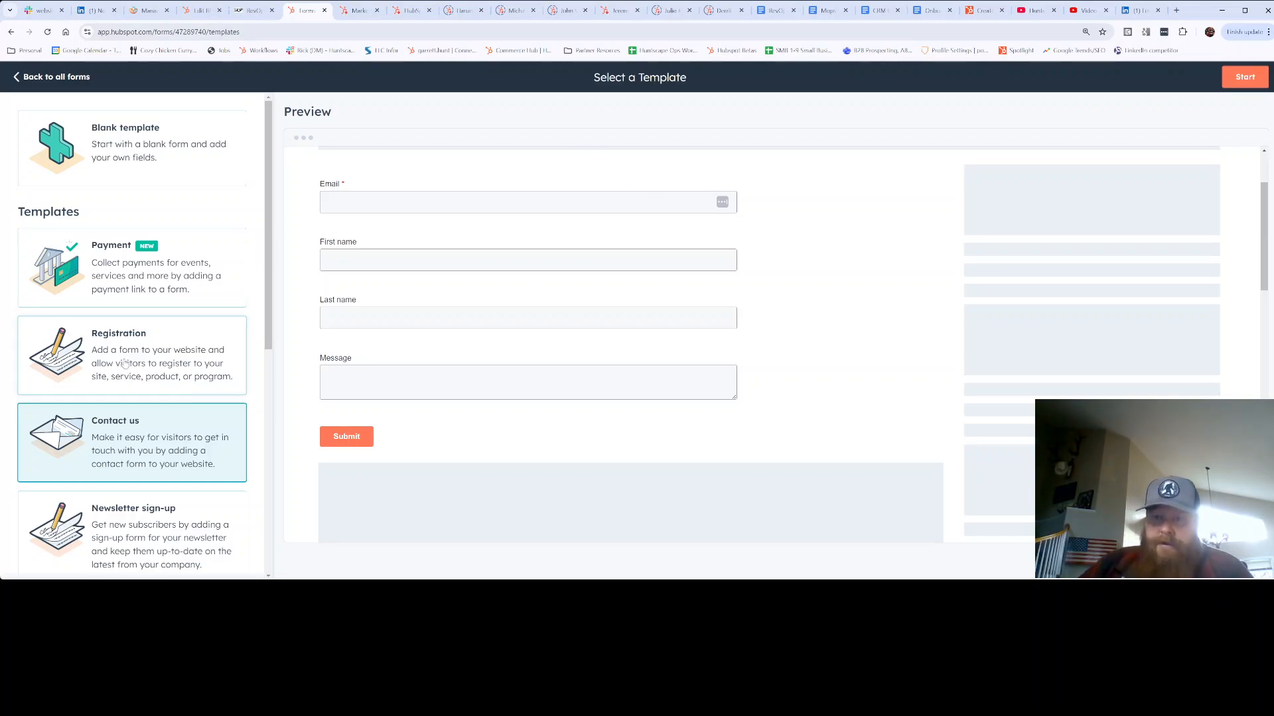
{"action": "left_click", "coordinate": [1245, 78]}
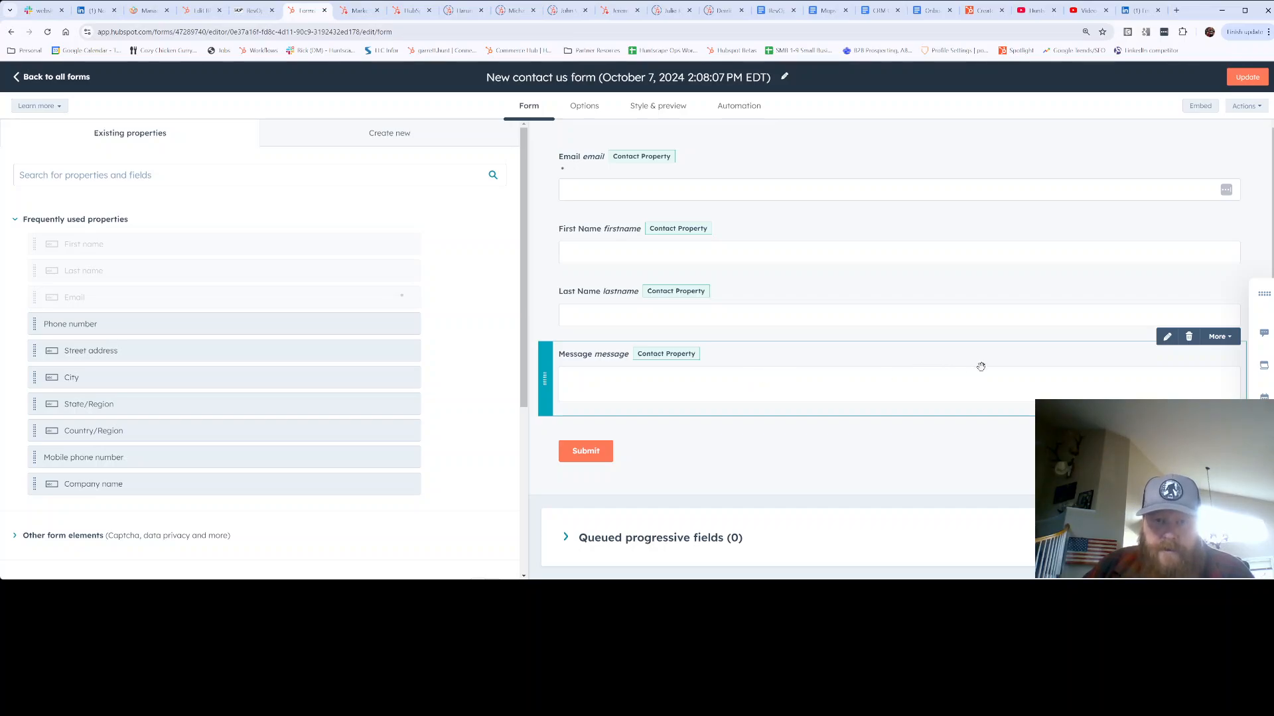
{"action": "left_click", "coordinate": [1189, 343]}
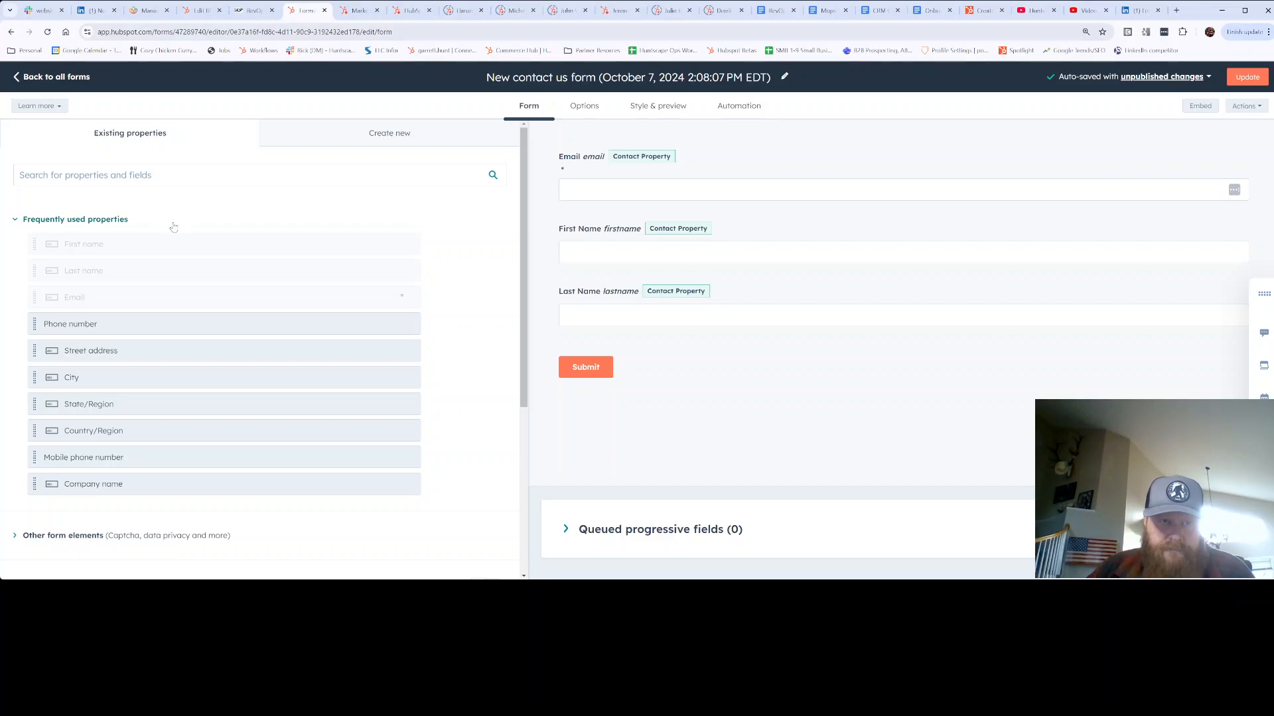
Step: Search the existing properties for "company" and add the Company name contact property below the Last Name field
{"action": "left_click", "coordinate": [182, 171]}
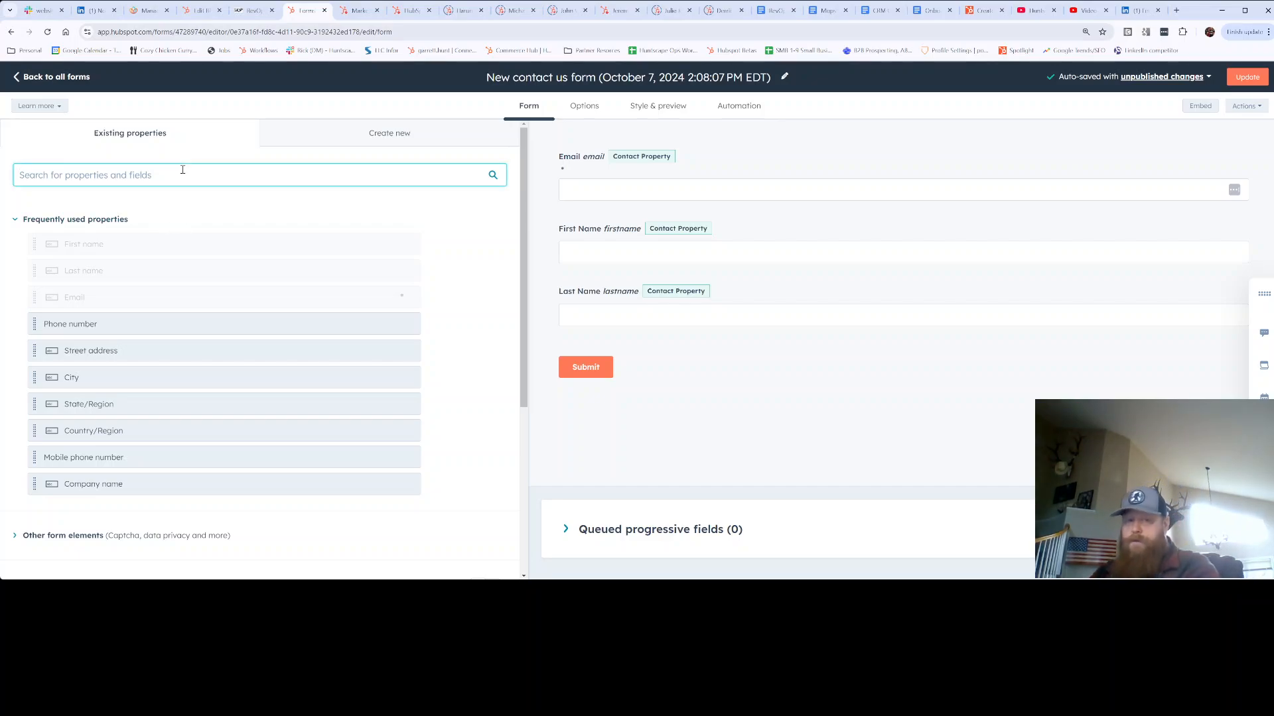
{"action": "type", "text": "comap"}
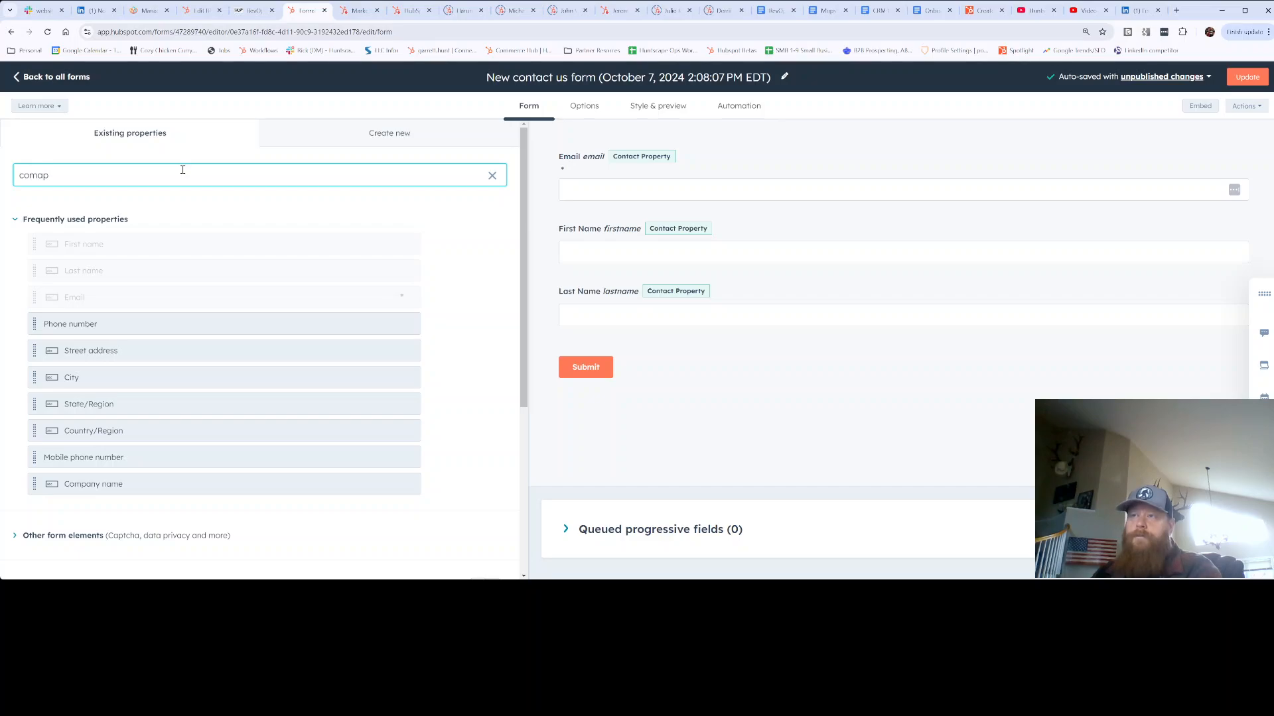
{"action": "key", "text": "BackSpace"}
{"action": "key", "text": "BackSpace"}
{"action": "type", "text": "pany"}
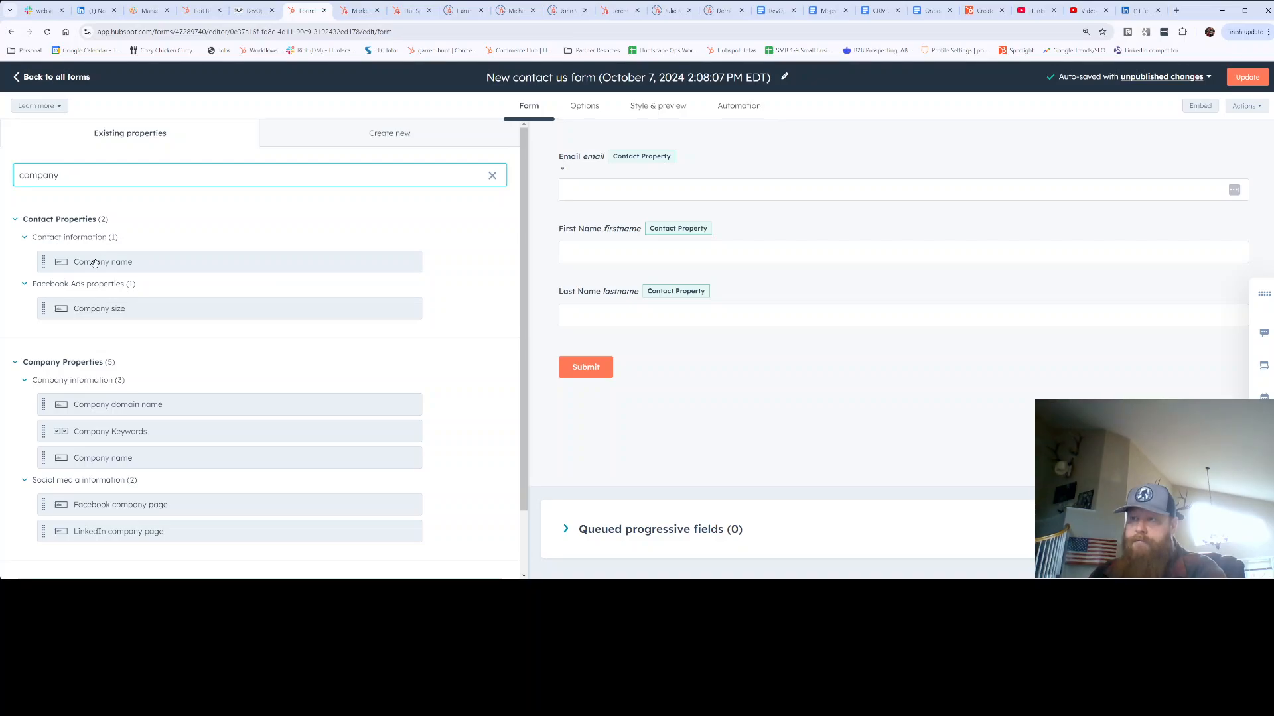
{"action": "left_click_drag", "start_coordinate": [95, 263], "coordinate": [660, 351]}
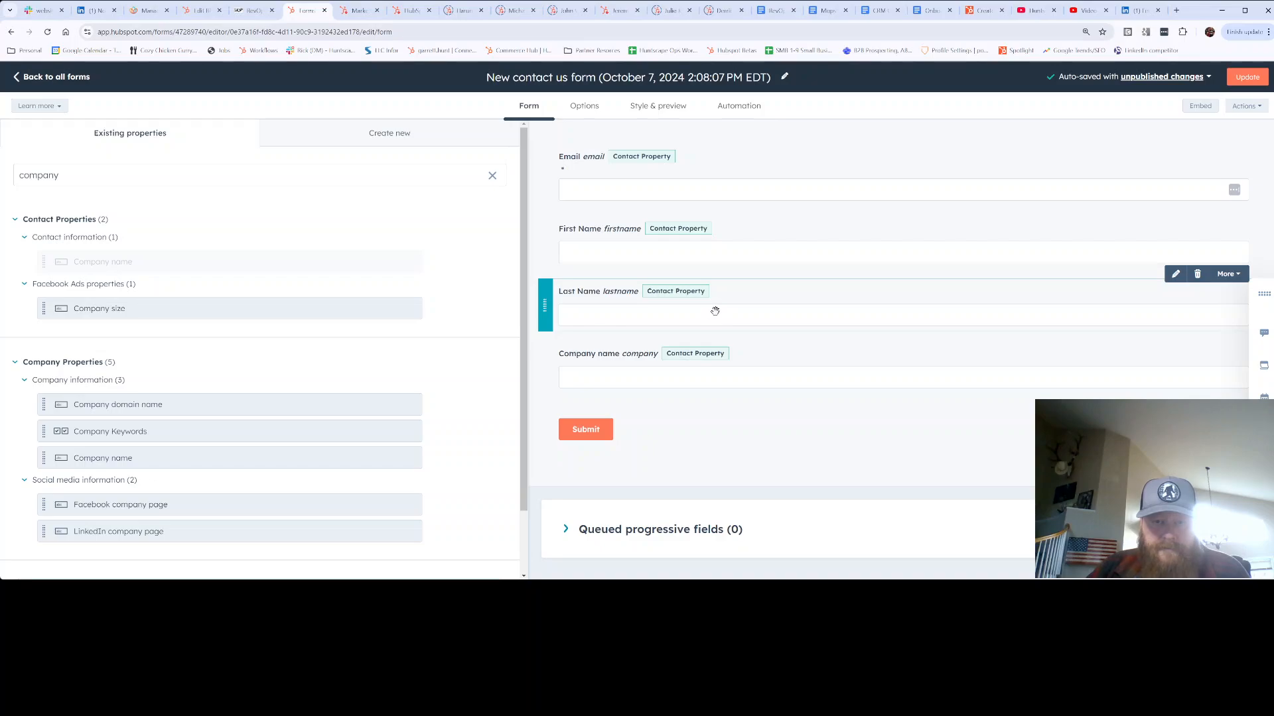
Step: Expand the queued progressive fields section and add the Company size contact property to it
{"action": "scroll", "coordinate": [348, 293], "scroll_direction": "down", "scroll_amount": 2}
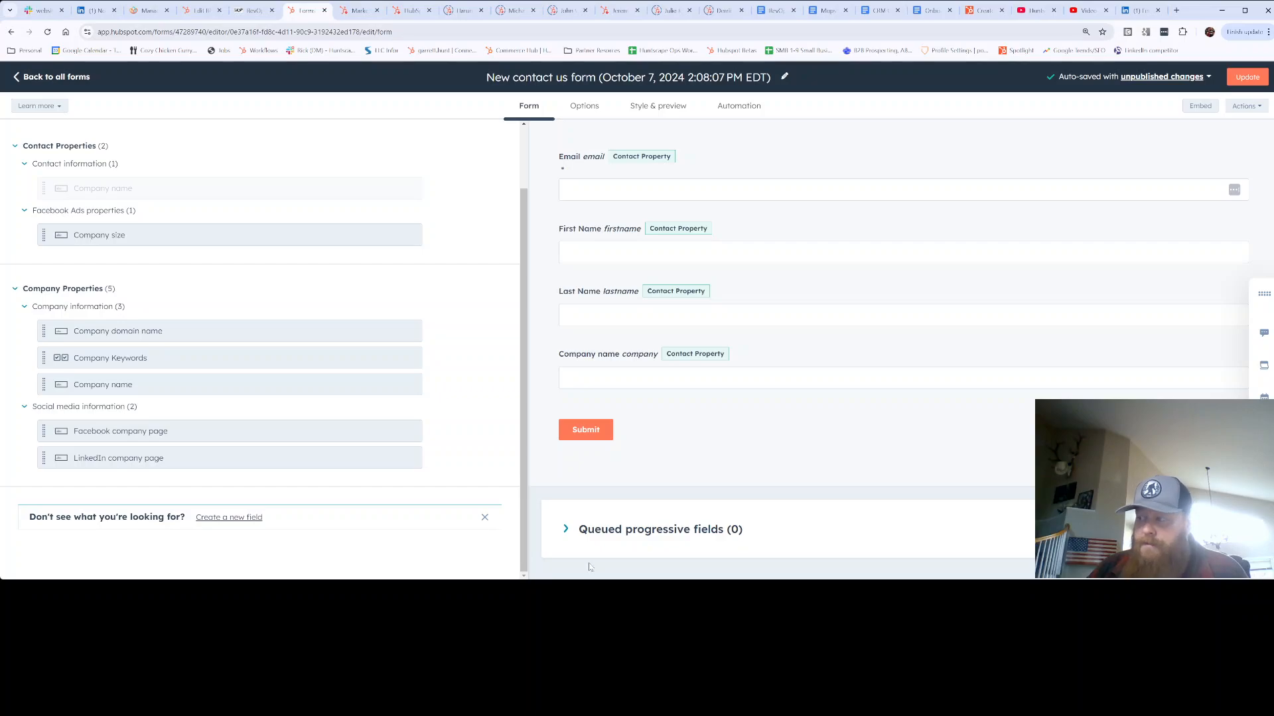
{"action": "left_click", "coordinate": [565, 529]}
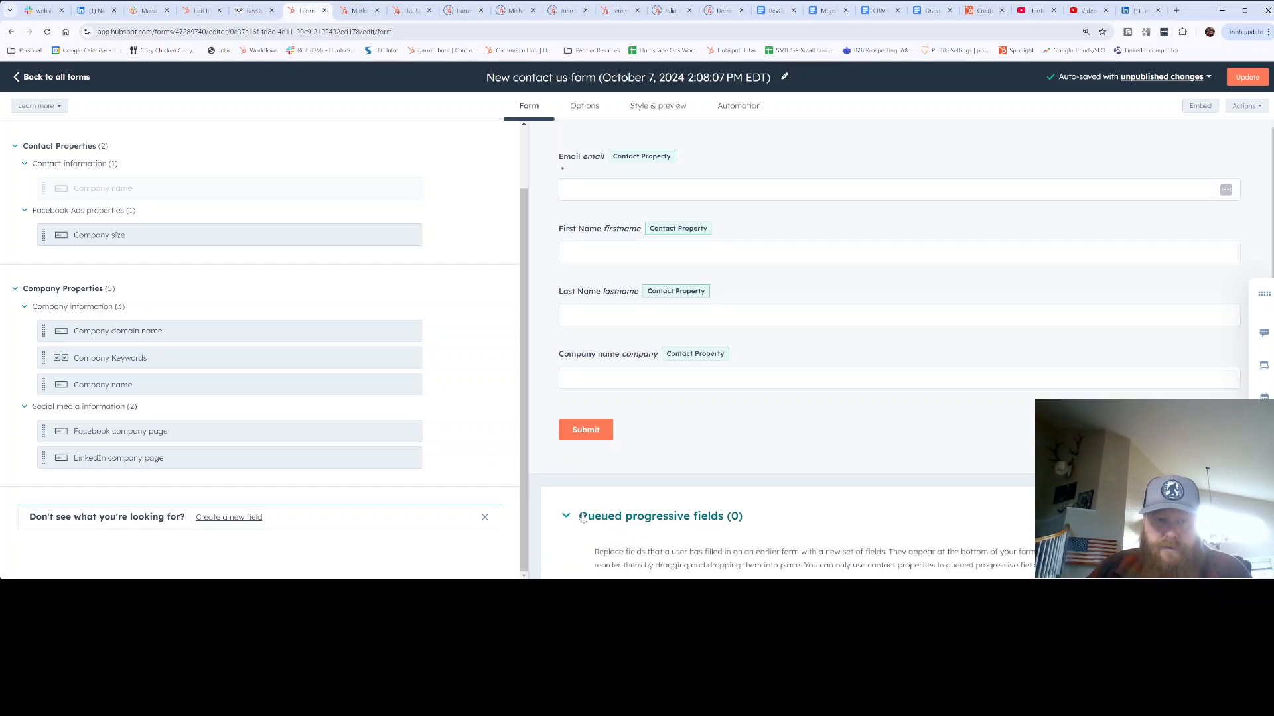
{"action": "scroll", "coordinate": [638, 482], "scroll_direction": "down", "scroll_amount": 2}
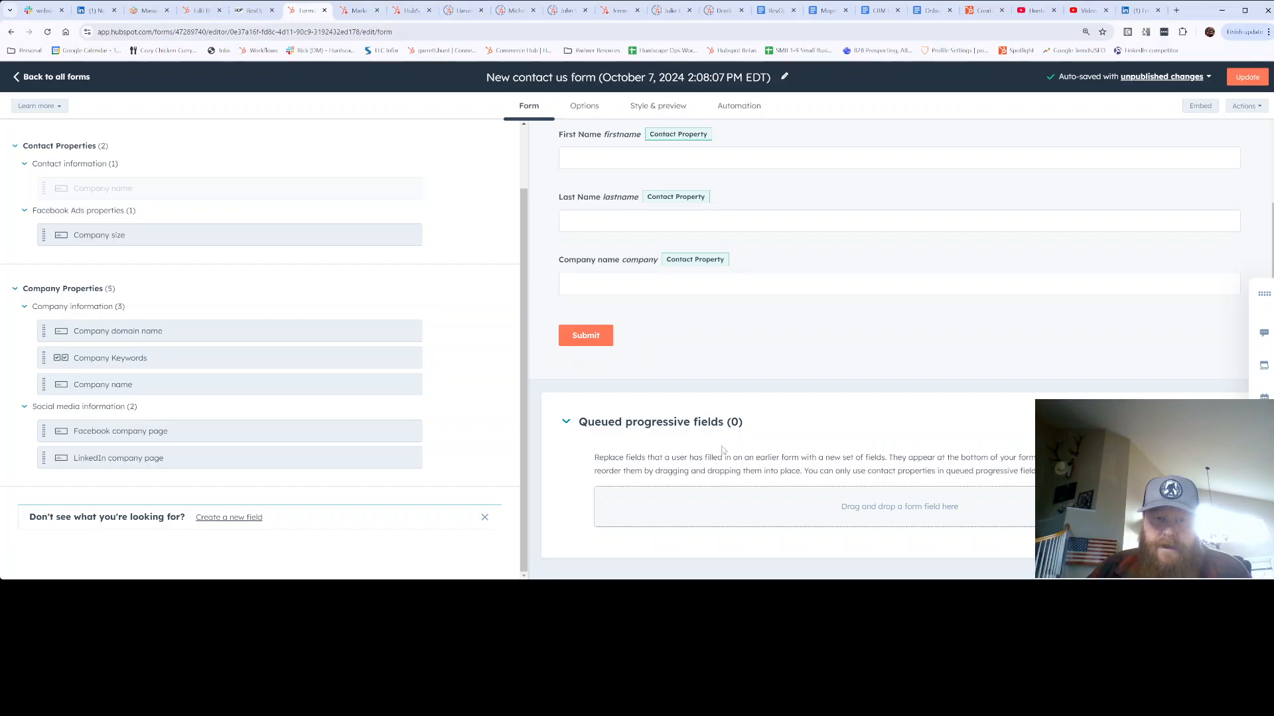
{"action": "scroll", "coordinate": [788, 447], "scroll_direction": "up", "scroll_amount": 1}
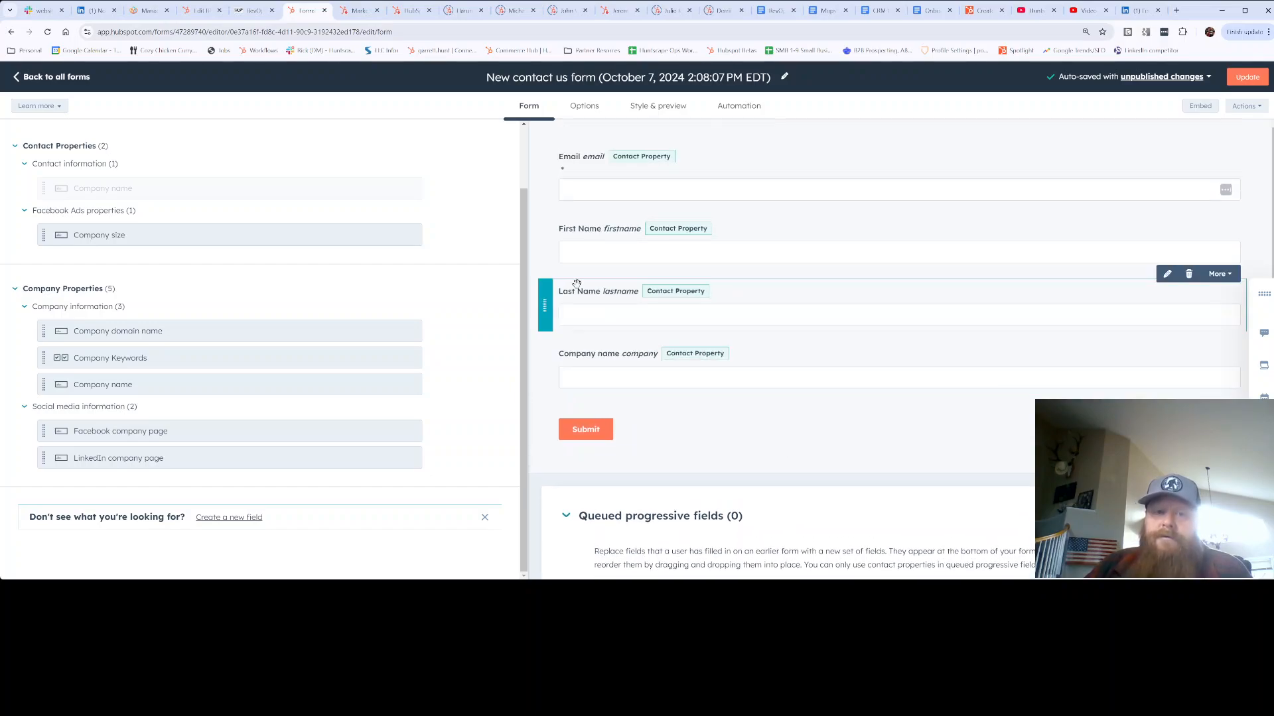
{"action": "scroll", "coordinate": [802, 480], "scroll_direction": "down", "scroll_amount": 1}
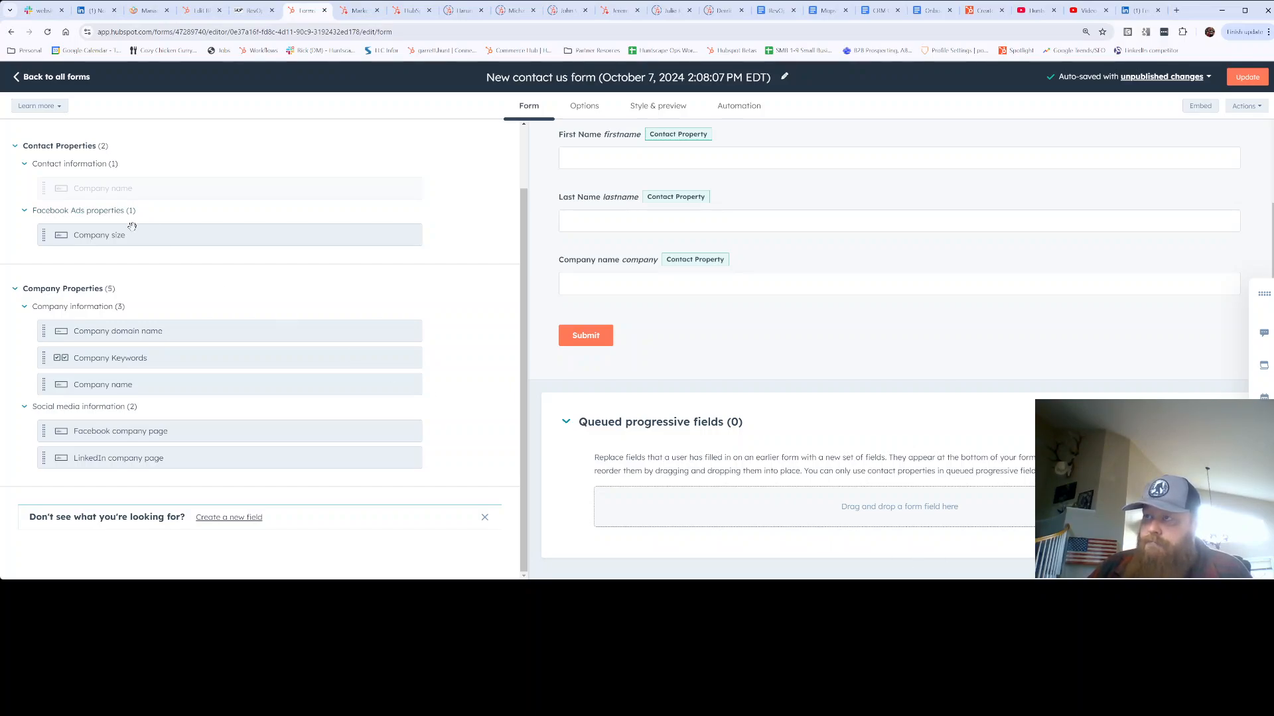
{"action": "left_click_drag", "start_coordinate": [133, 232], "coordinate": [746, 510]}
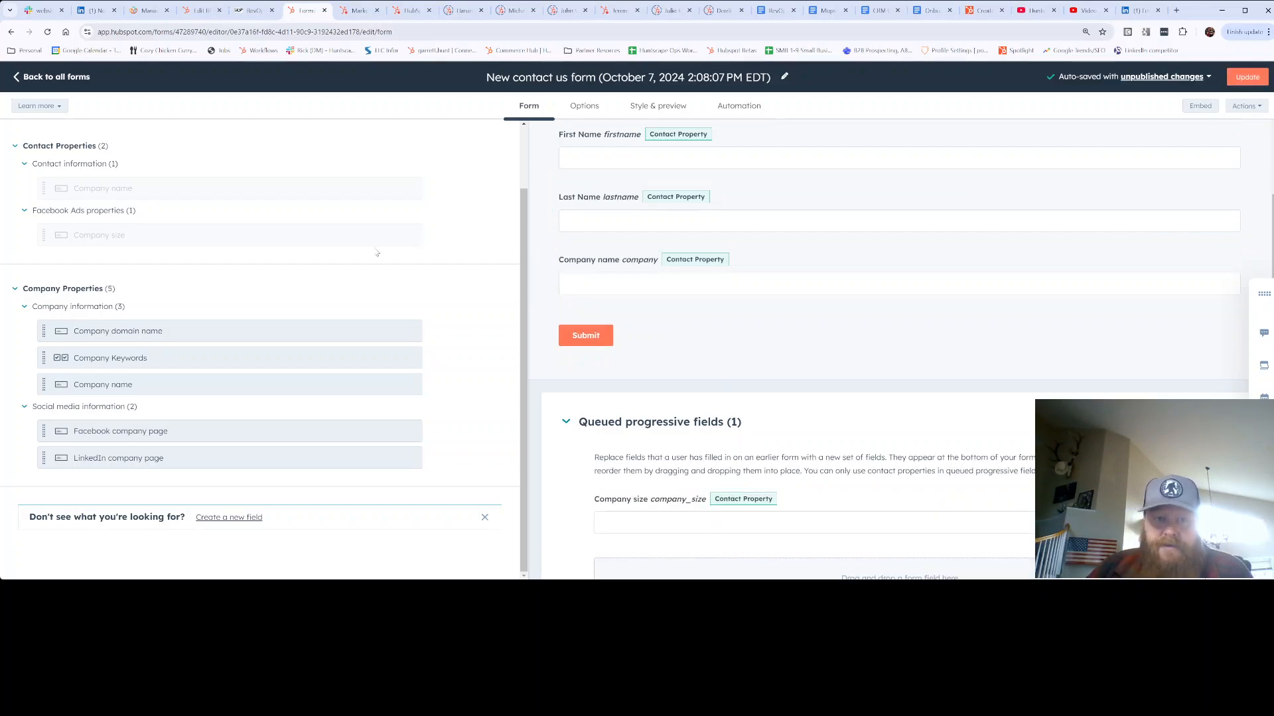
Step: Review the form's main fields alongside the queued progressive fields and the company property list
{"action": "scroll", "coordinate": [637, 256], "scroll_direction": "up", "scroll_amount": 2}
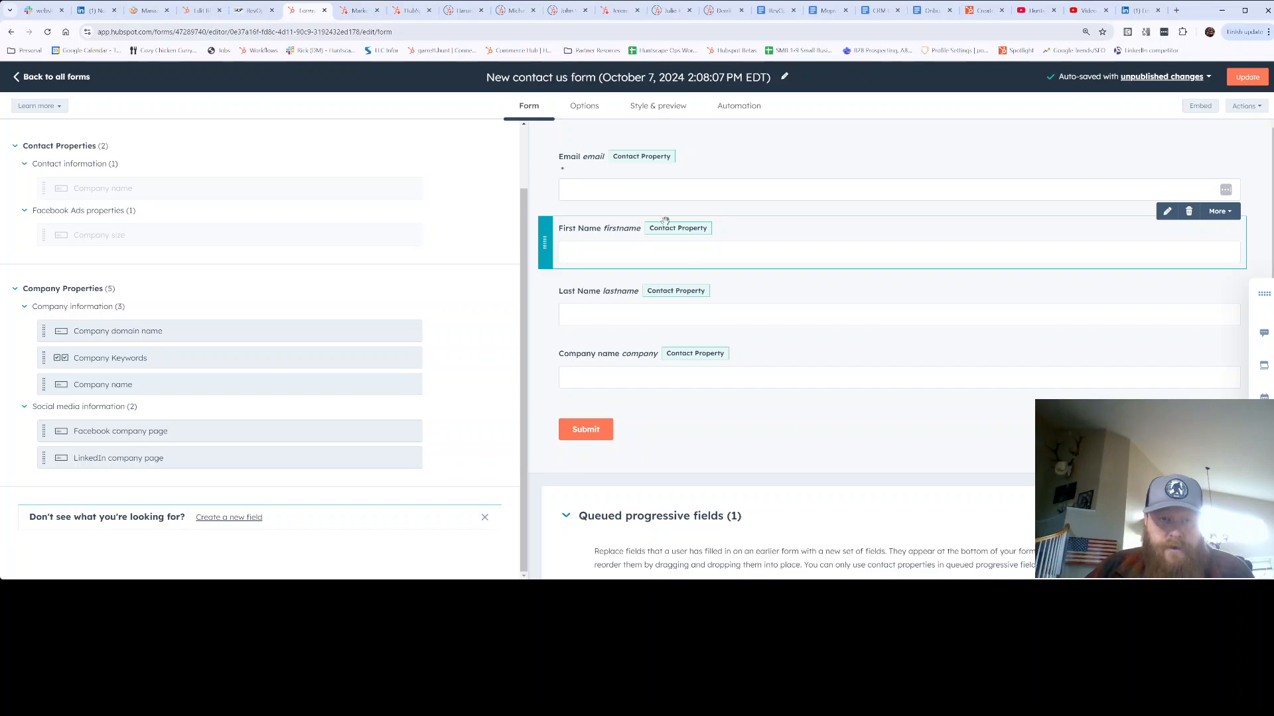
{"action": "scroll", "coordinate": [756, 358], "scroll_direction": "down", "scroll_amount": 3}
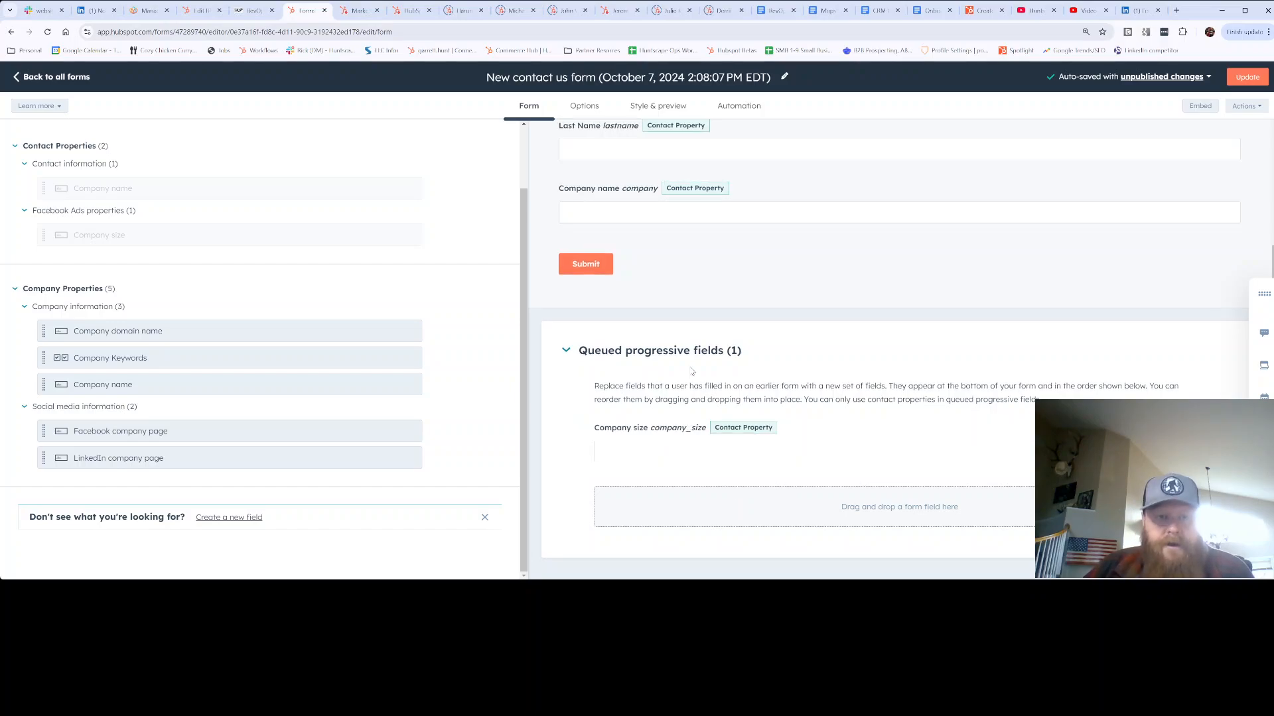
{"action": "scroll", "coordinate": [692, 372], "scroll_direction": "up", "scroll_amount": 2}
{"action": "scroll", "coordinate": [683, 282], "scroll_direction": "down", "scroll_amount": 2}
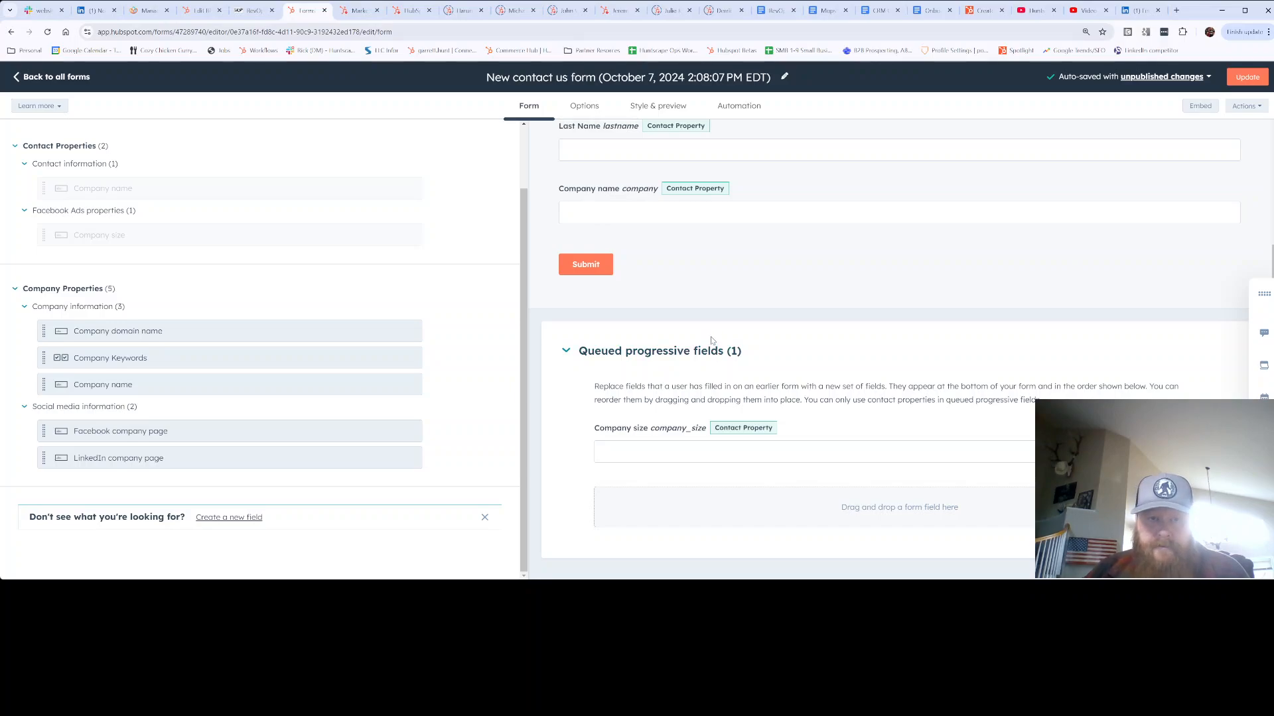
{"action": "scroll", "coordinate": [756, 279], "scroll_direction": "up", "scroll_amount": 3}
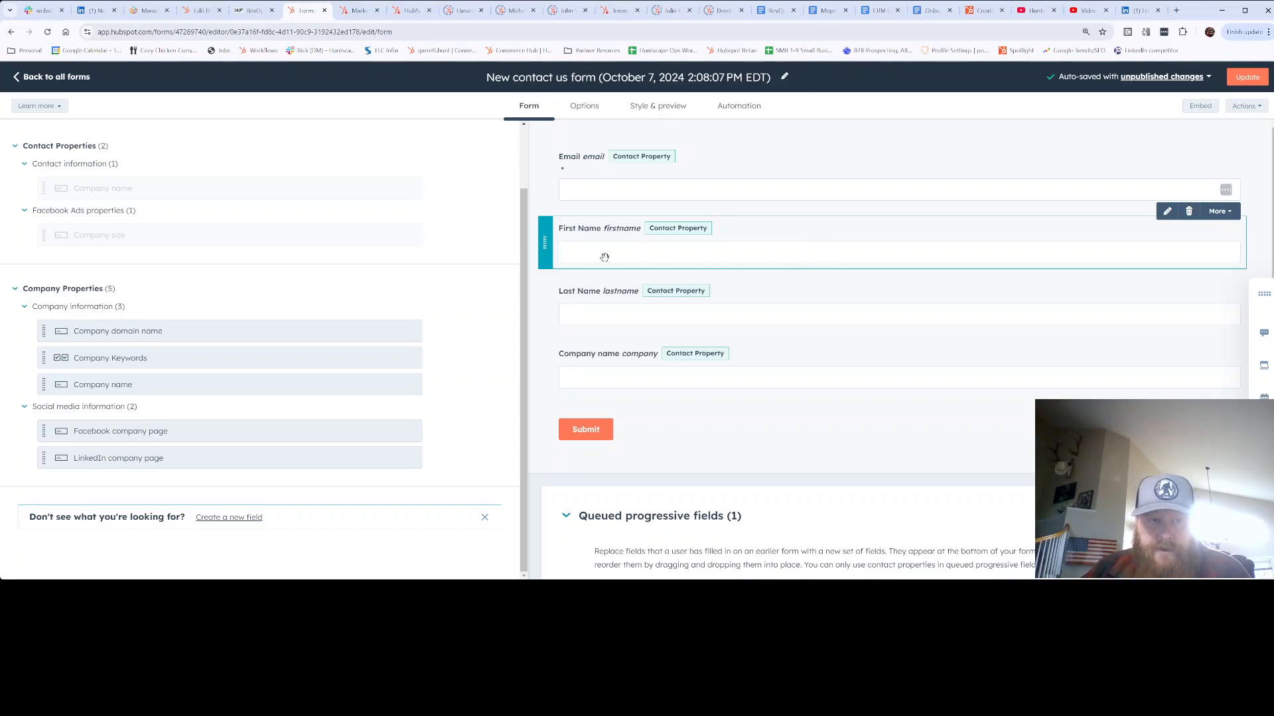
{"action": "scroll", "coordinate": [116, 200], "scroll_direction": "up", "scroll_amount": 1}
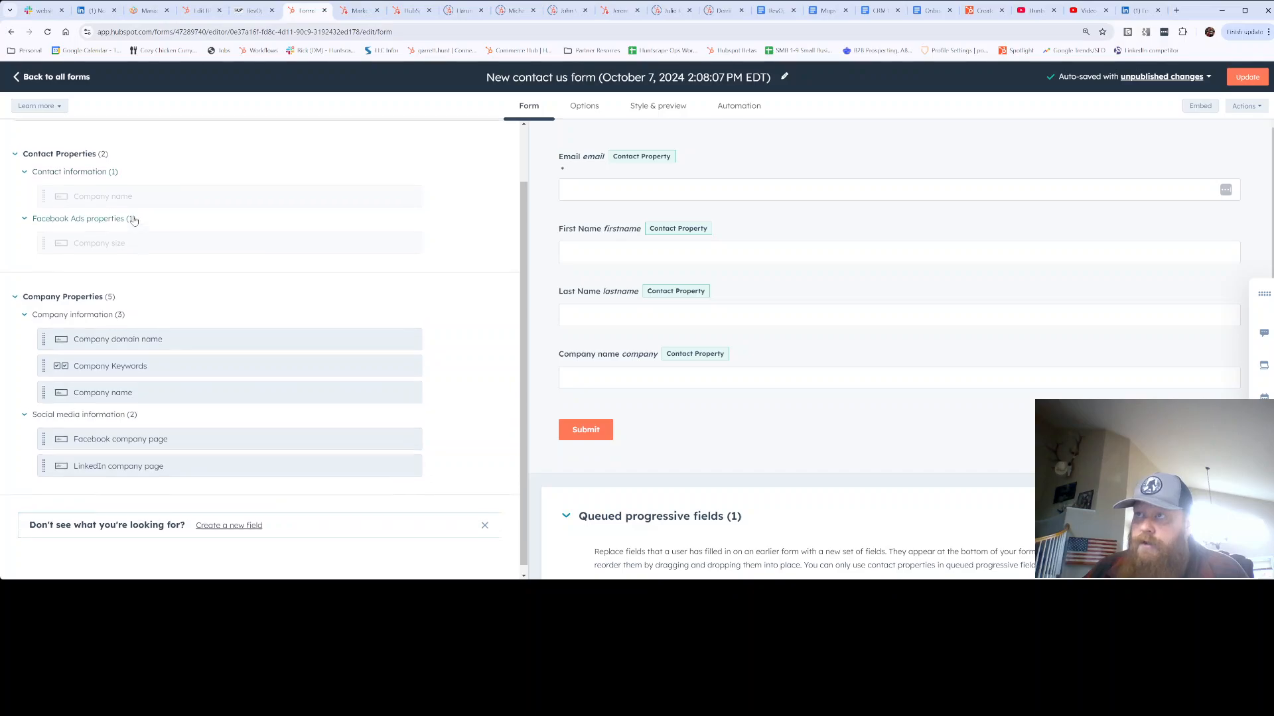
{"action": "left_click", "coordinate": [138, 178]}
{"action": "double_click", "coordinate": [138, 178]}
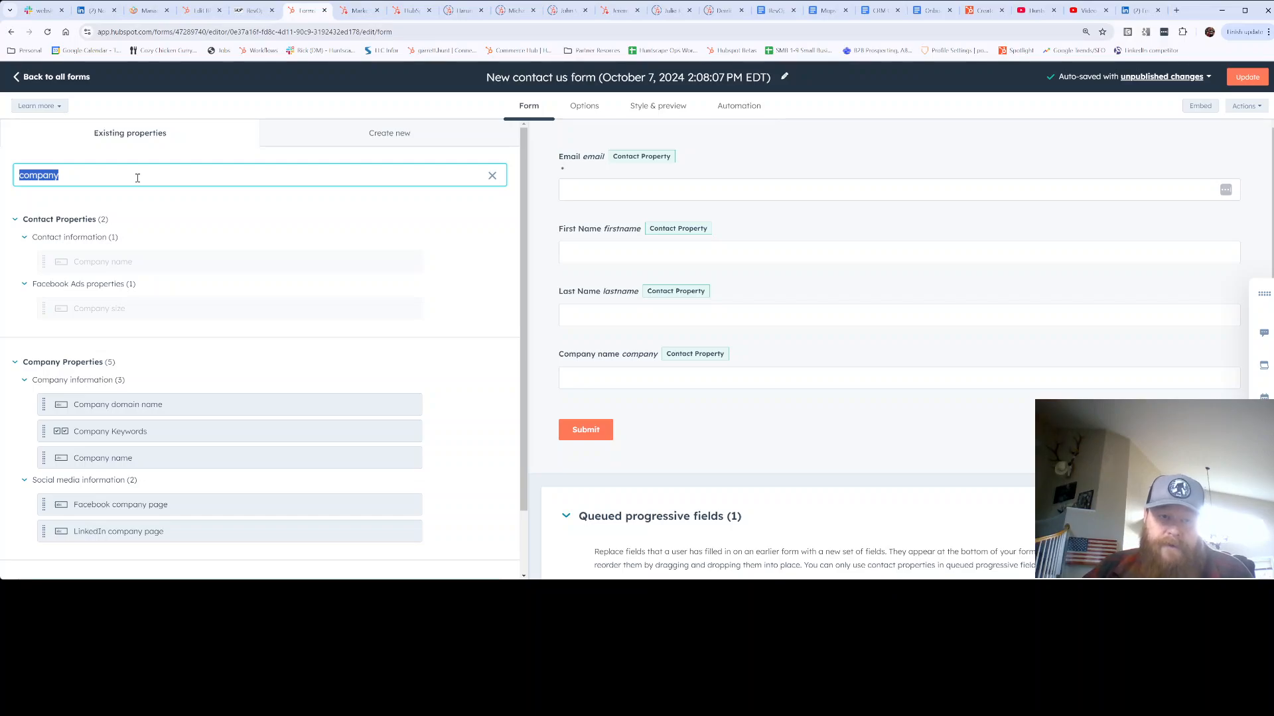
{"action": "scroll", "coordinate": [167, 220], "scroll_direction": "down", "scroll_amount": 1}
{"action": "scroll", "coordinate": [168, 220], "scroll_direction": "down", "scroll_amount": 1}
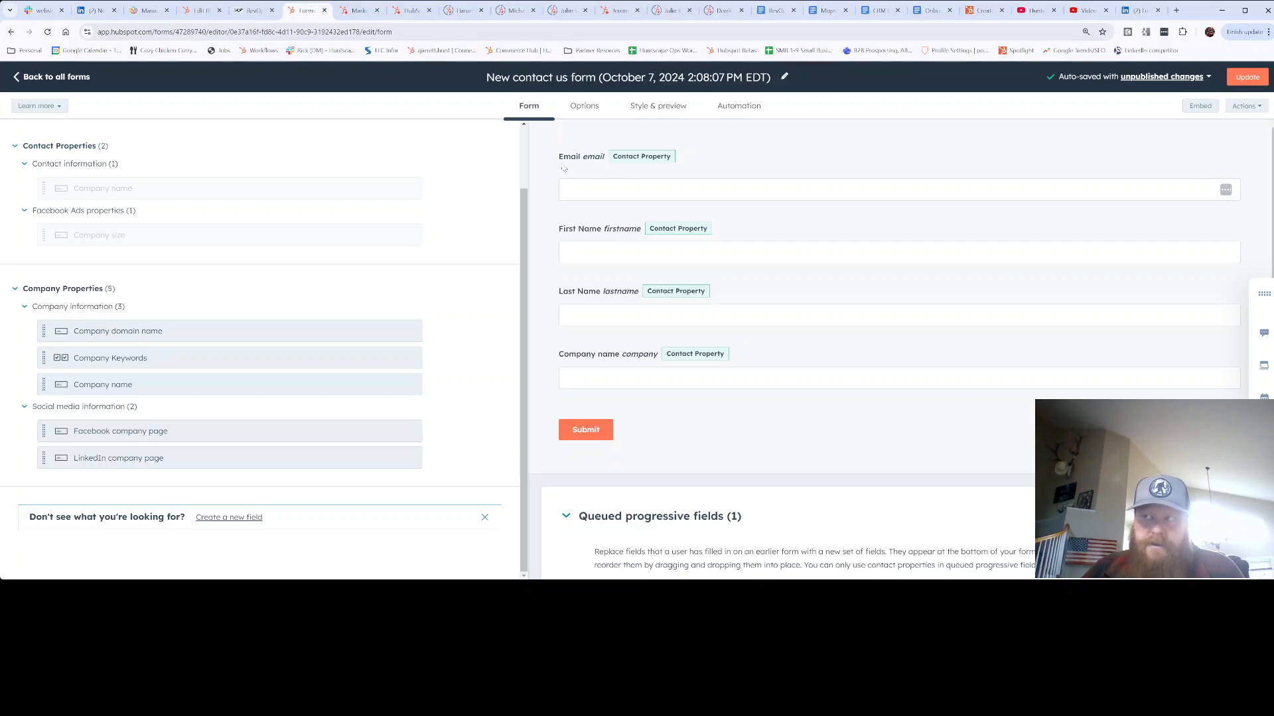
{"action": "scroll", "coordinate": [780, 277], "scroll_direction": "down", "scroll_amount": 1}
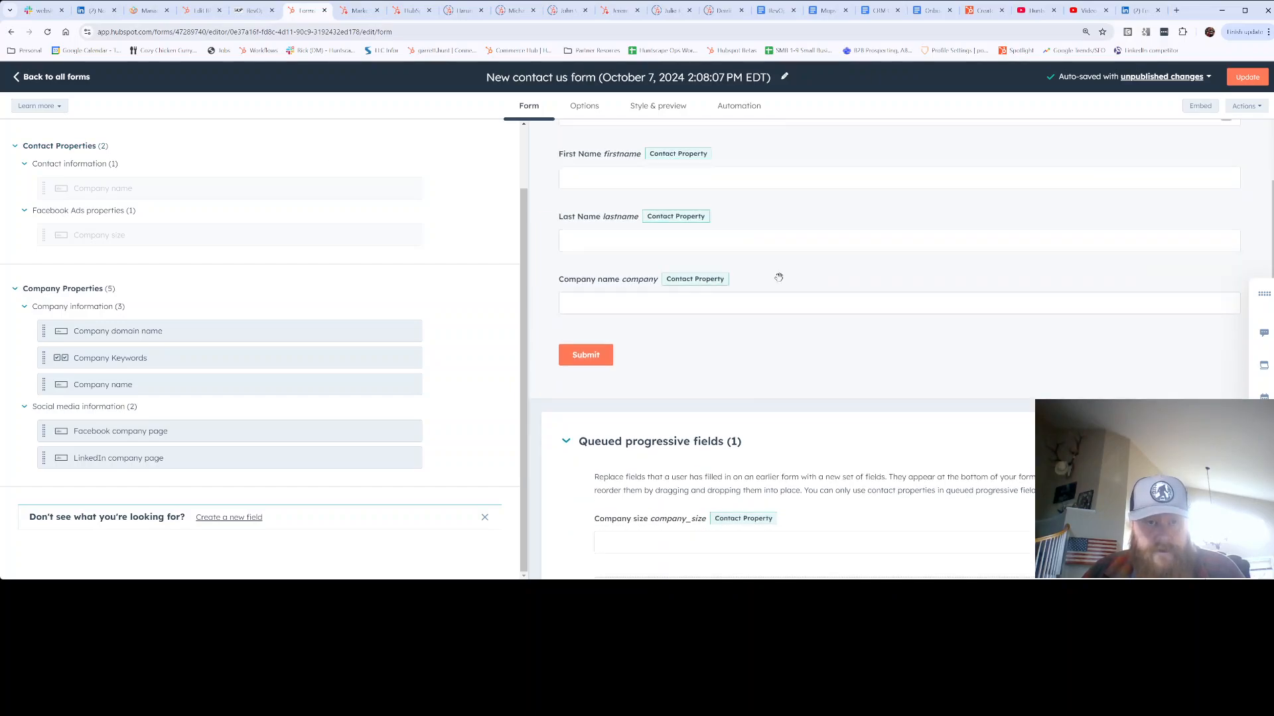
{"action": "scroll", "coordinate": [779, 279], "scroll_direction": "down", "scroll_amount": 1}
{"action": "scroll", "coordinate": [780, 282], "scroll_direction": "up", "scroll_amount": 2}
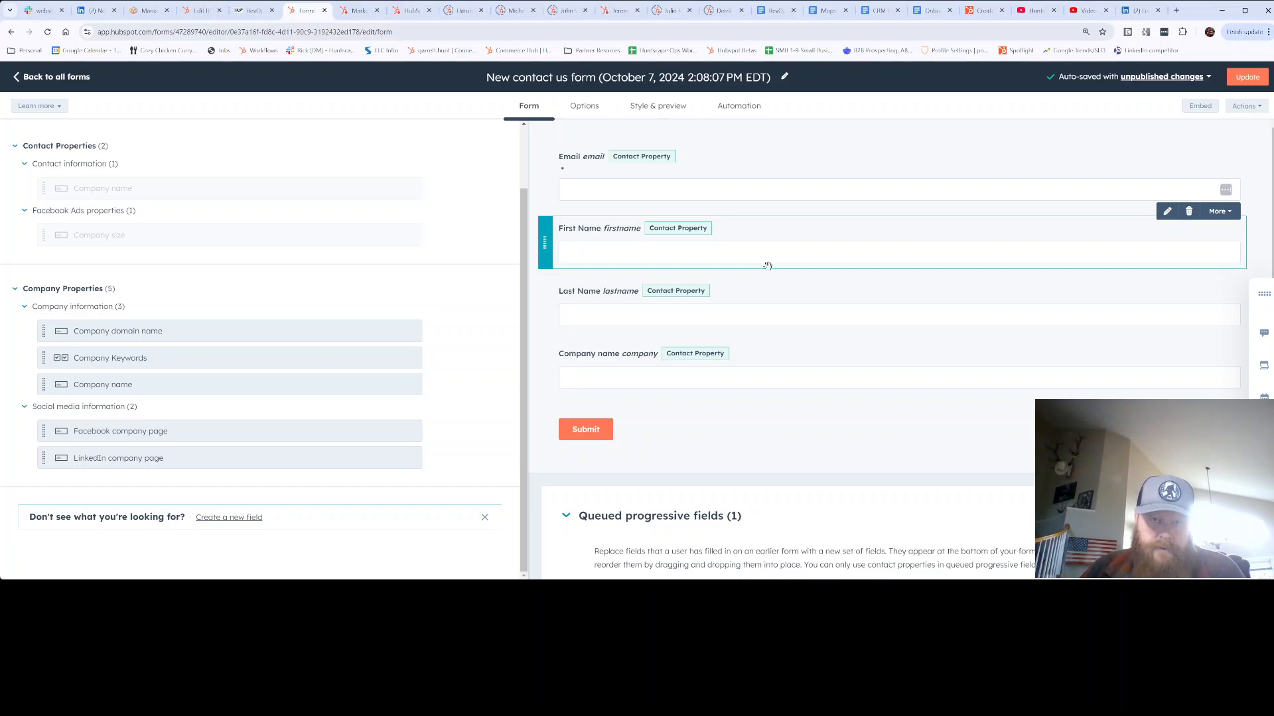